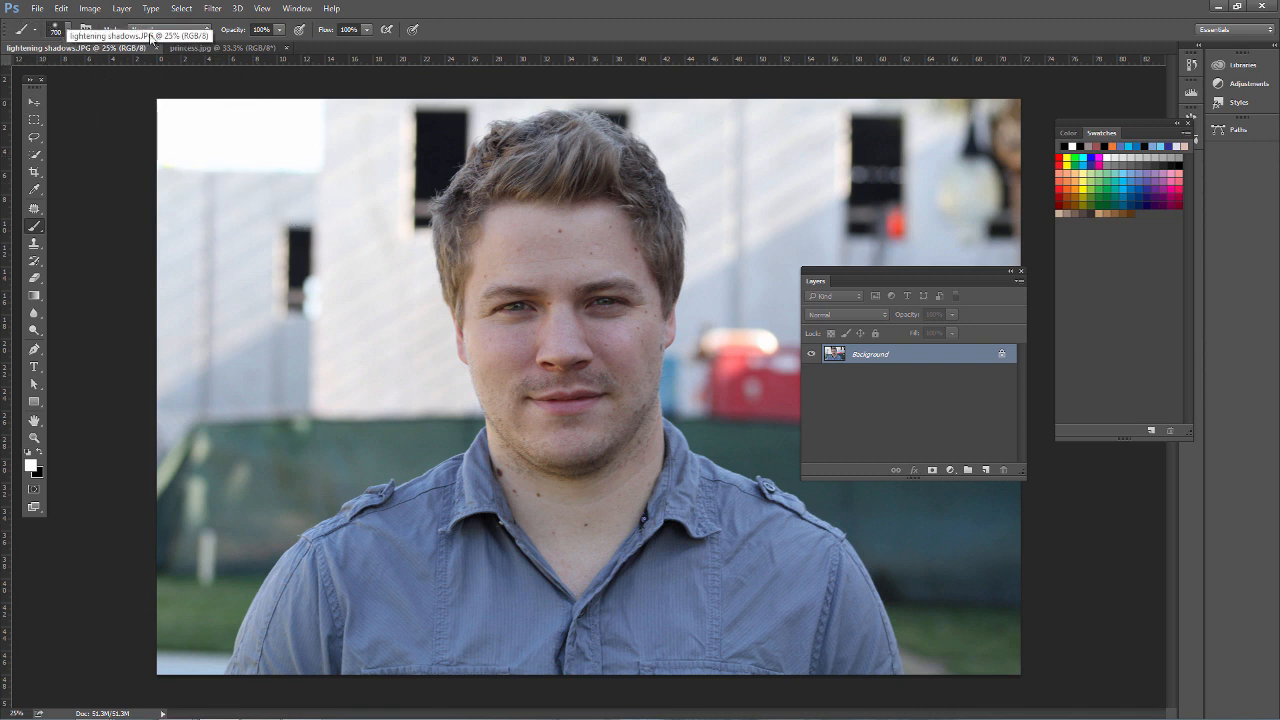
Open the man's portrait in the Camera Raw Filter and bring up its Detail settings.
click(212, 8)
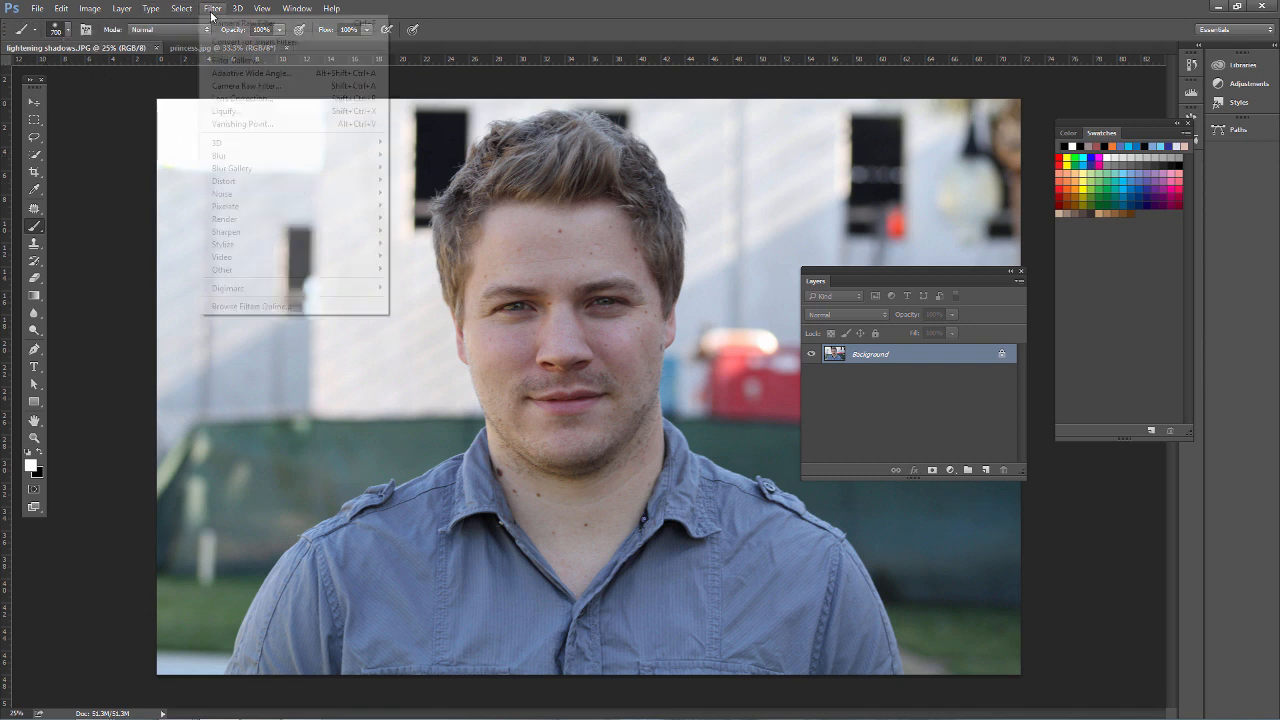
click(234, 85)
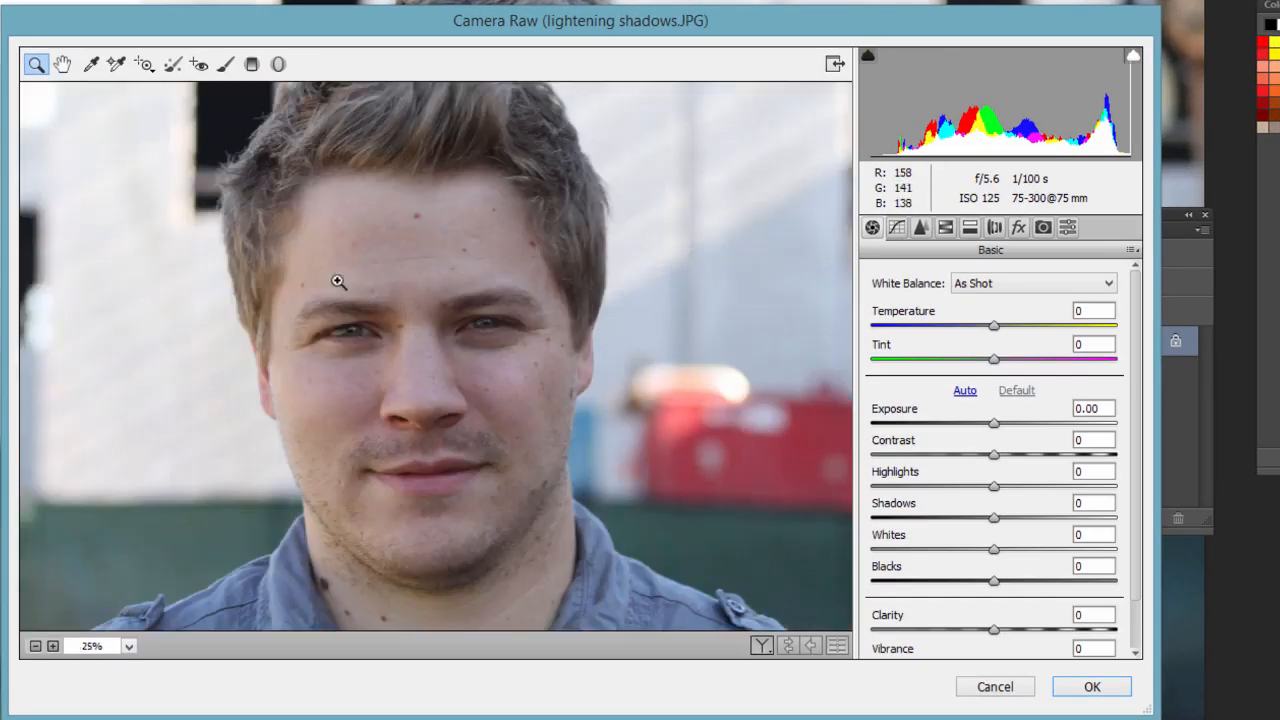
drag(284, 251, 666, 340)
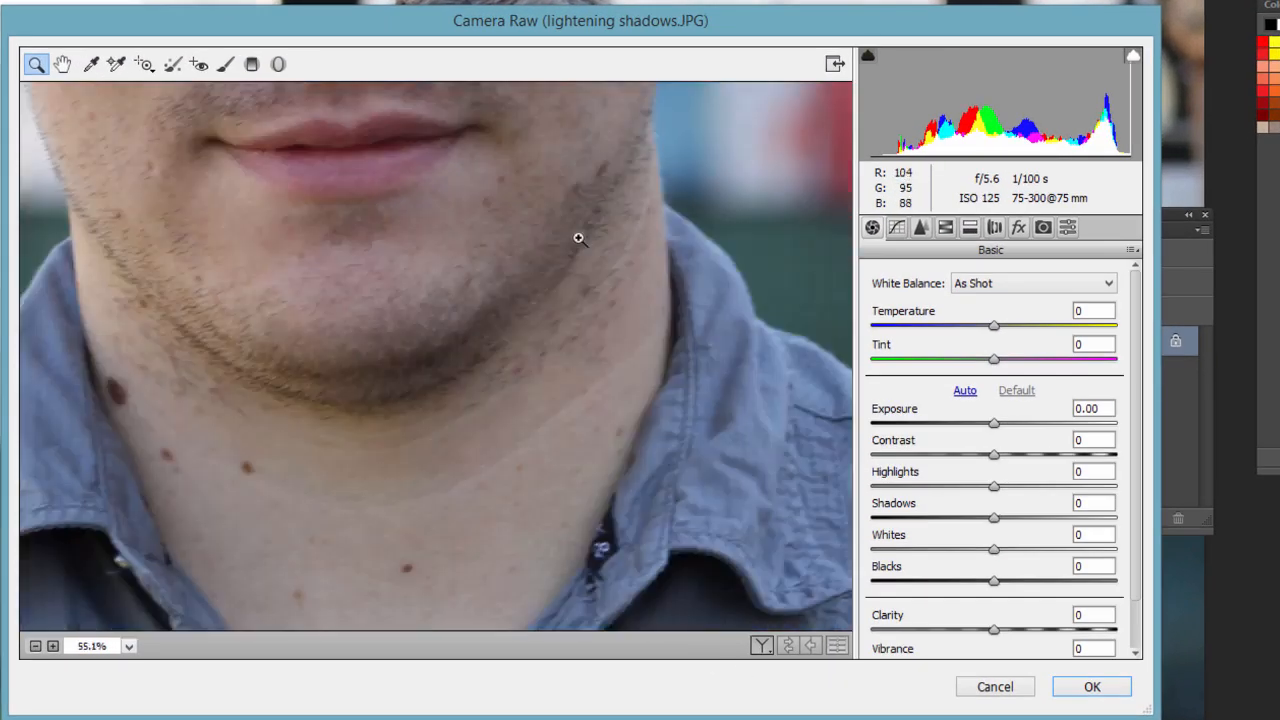
scroll(494, 302, up, 8)
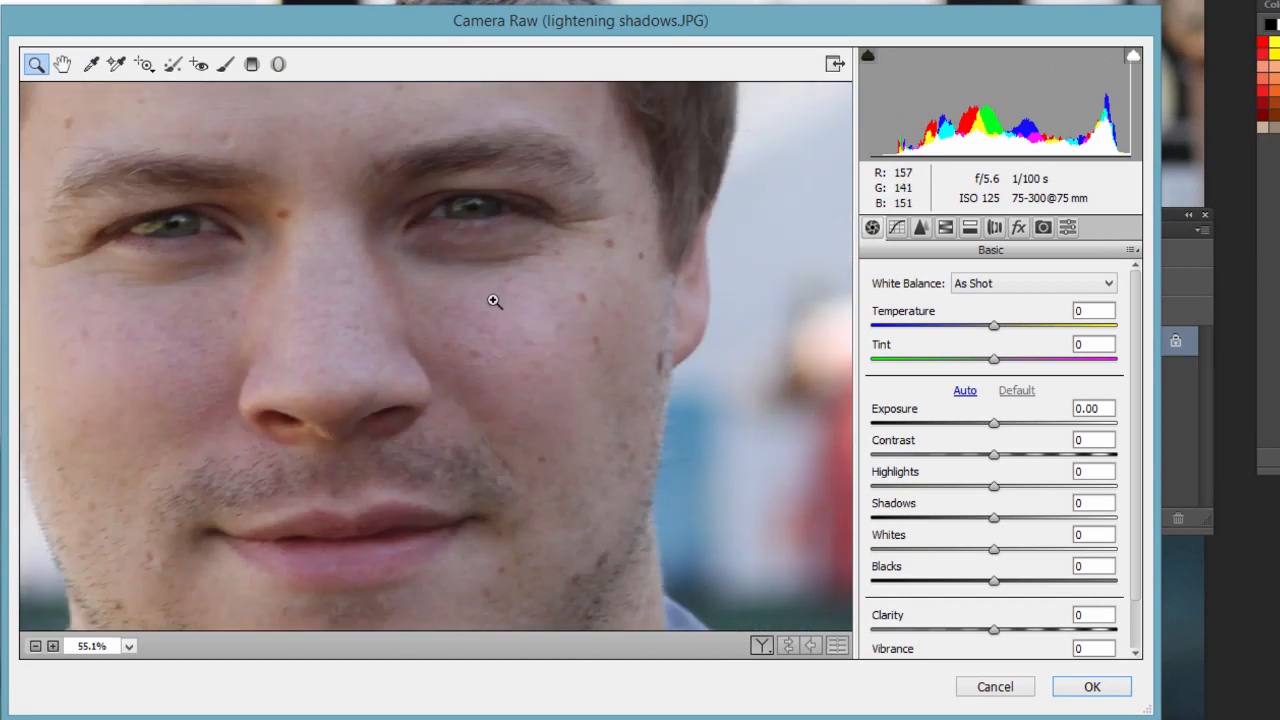
alt+click(494, 302)
alt+click(494, 302)
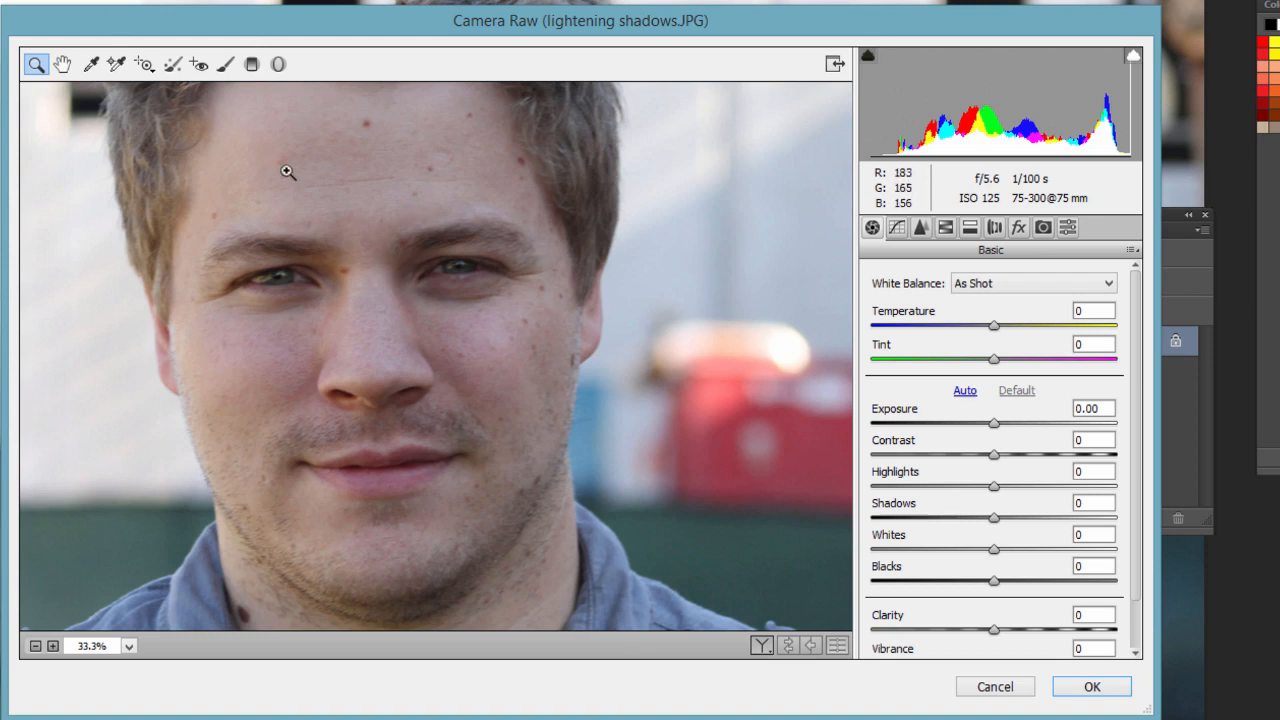
click(920, 229)
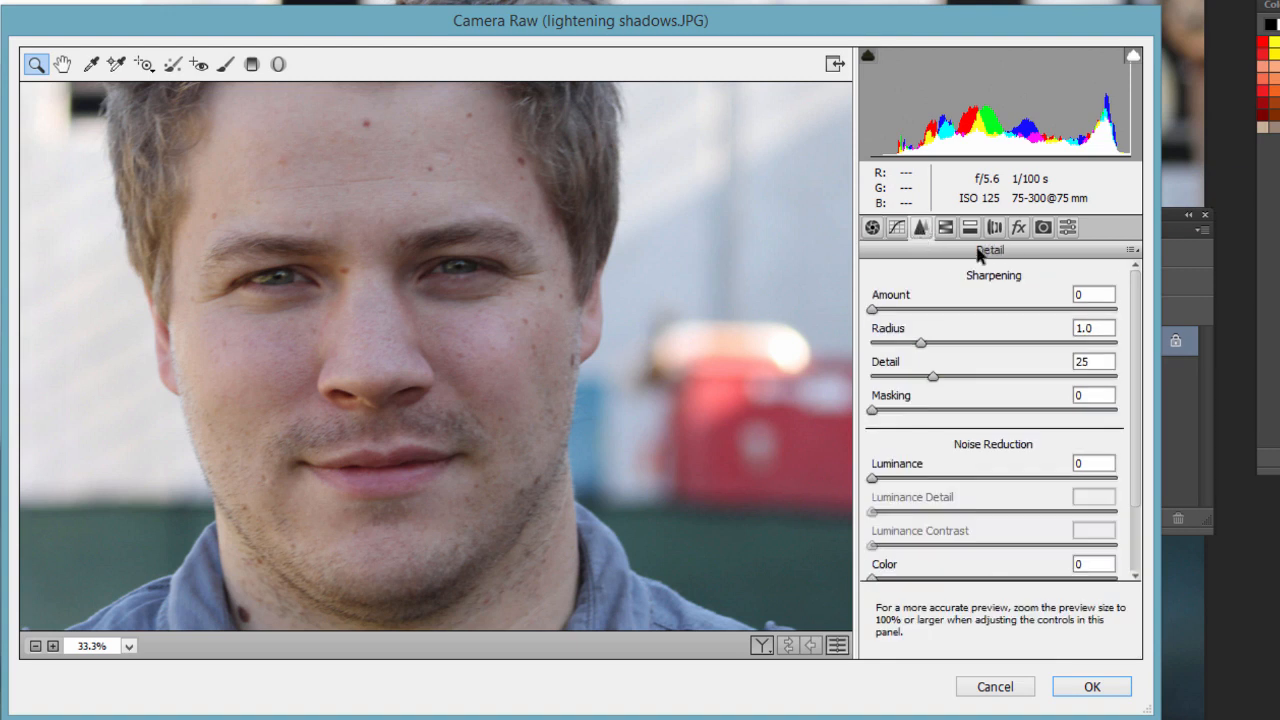
Set the portrait's sharpening to Amount 108, Radius 1.9 and Detail 40.
click(873, 310)
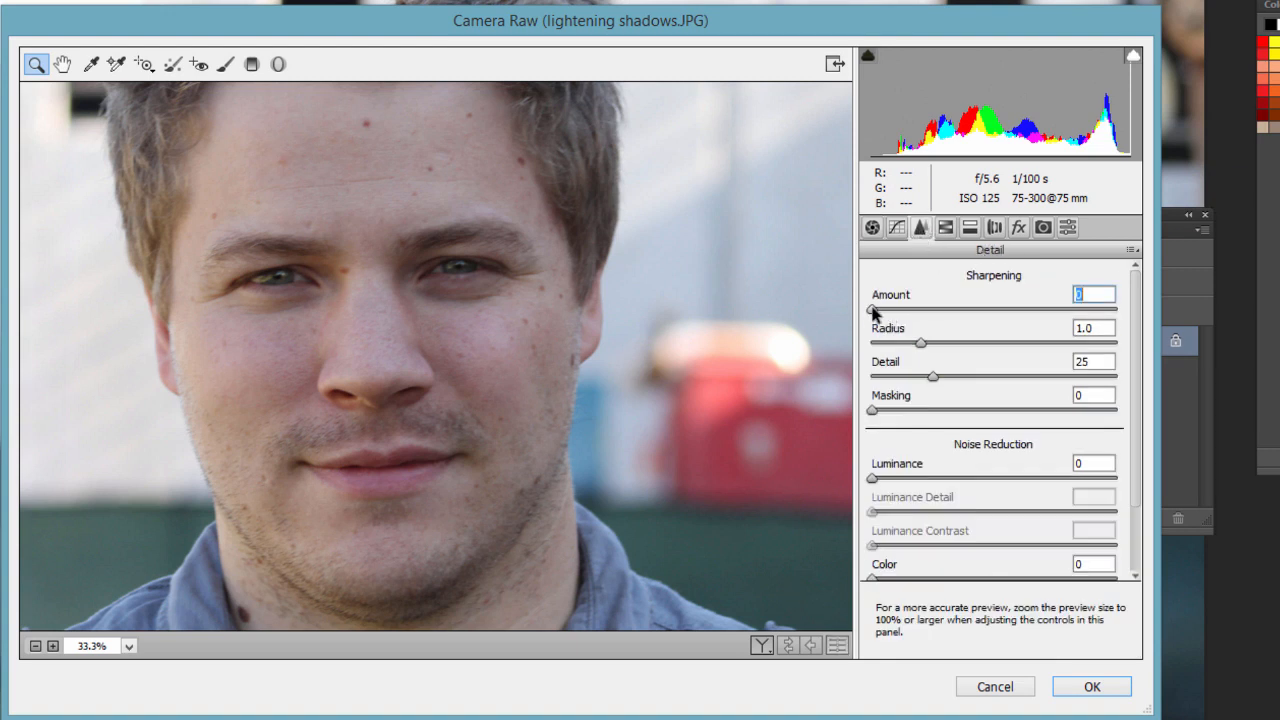
drag(873, 310, 1036, 320)
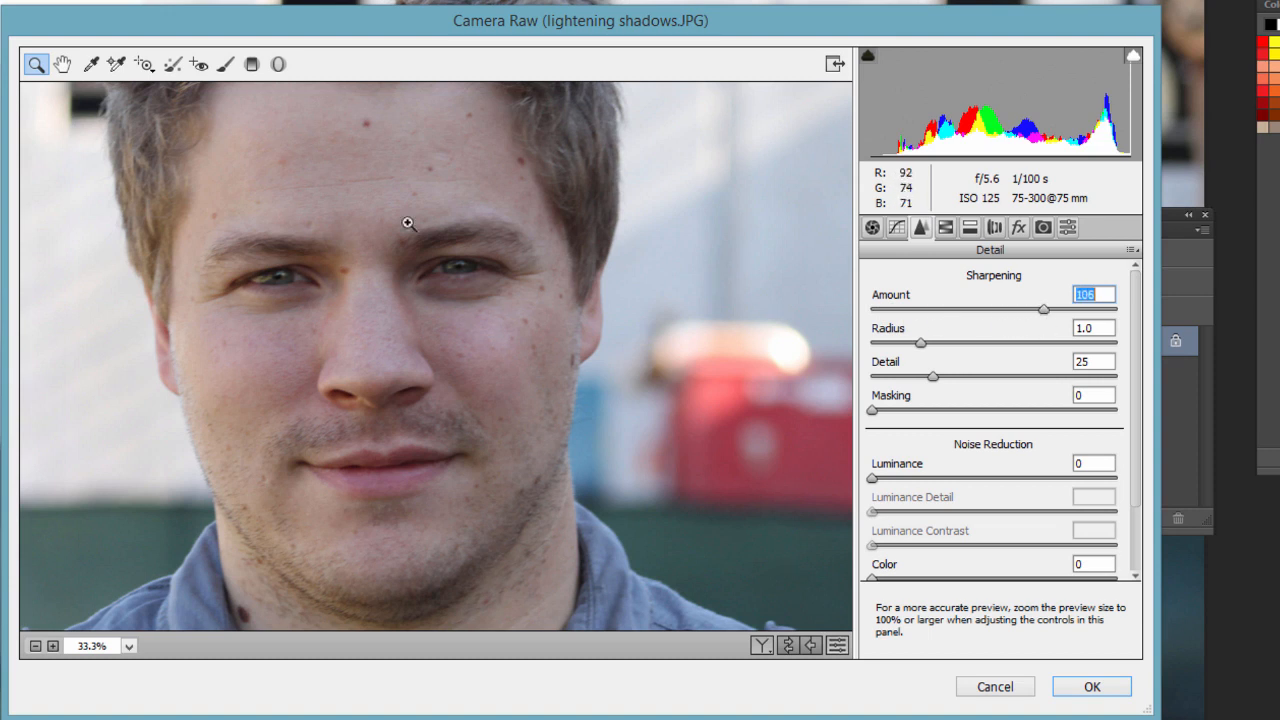
double_click(1046, 312)
drag(999, 312, 1066, 331)
drag(920, 343, 970, 345)
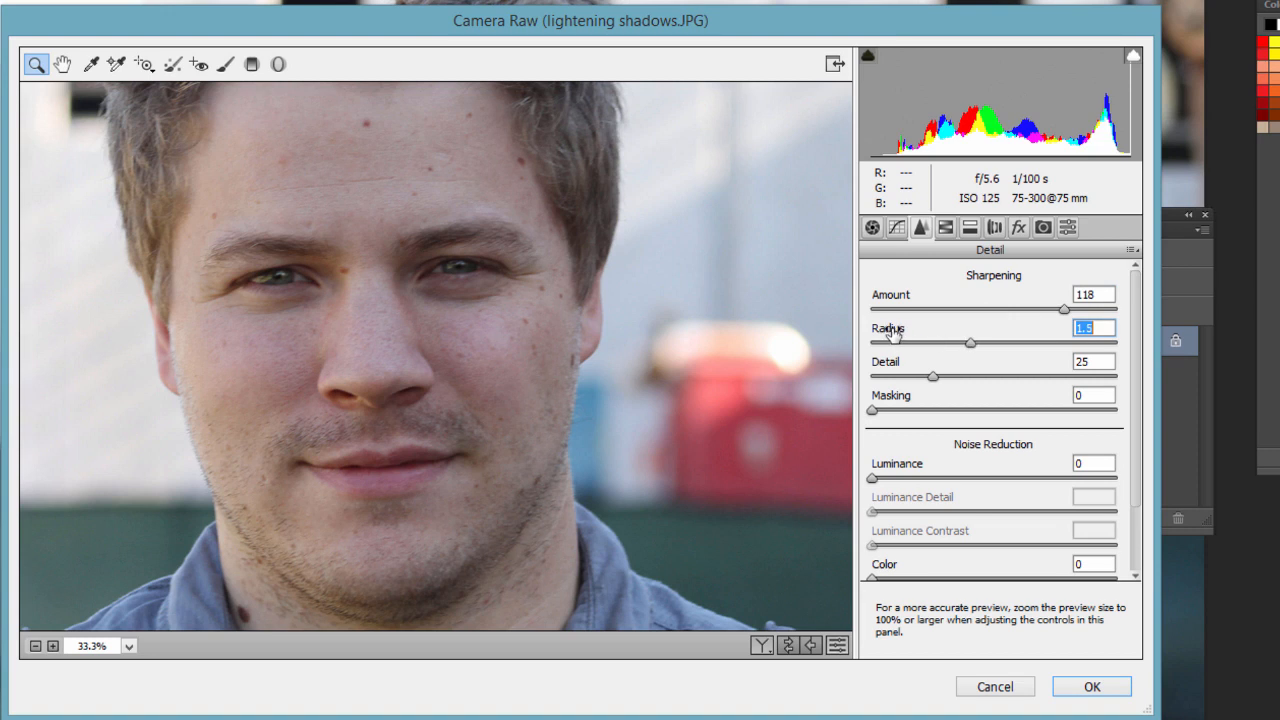
mouse_move(893, 333)
mouse_down()
mouse_move(877, 329)
mouse_move(902, 334)
mouse_up()
drag(932, 378, 1088, 342)
drag(1088, 343, 981, 380)
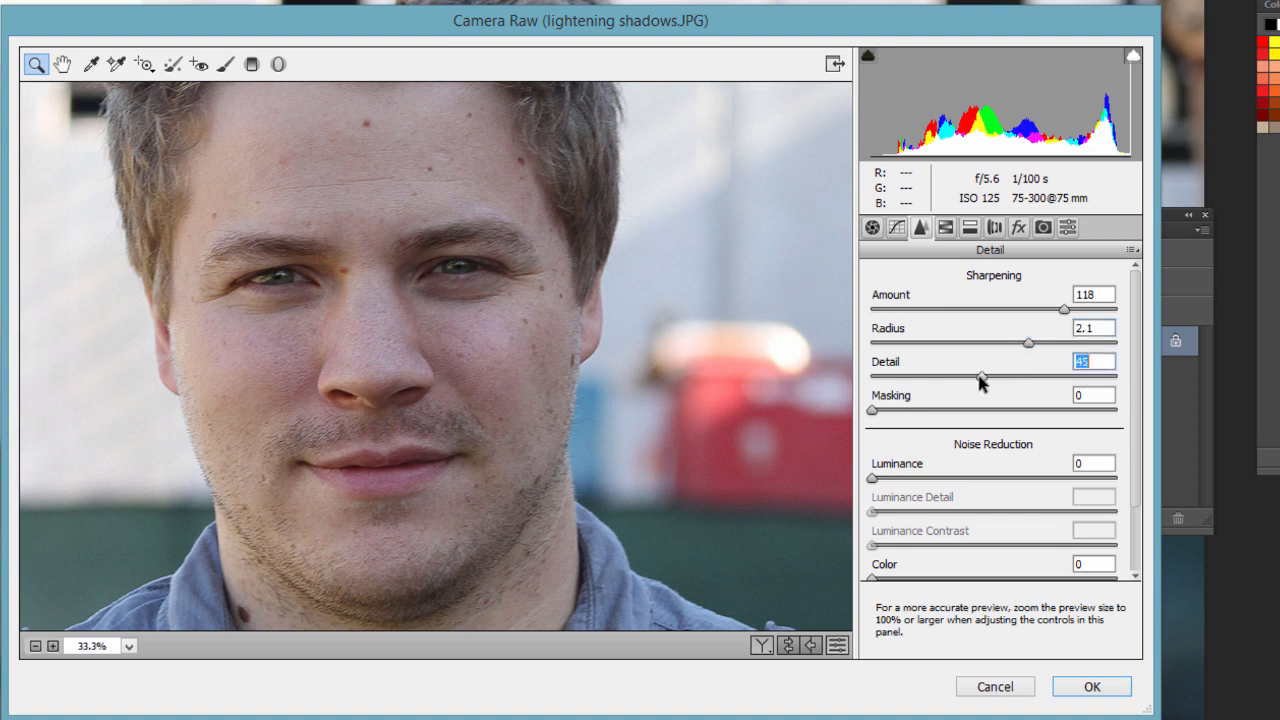
click(872, 410)
drag(882, 416, 800, 406)
drag(980, 374, 968, 376)
drag(1028, 343, 1007, 343)
click(1063, 310)
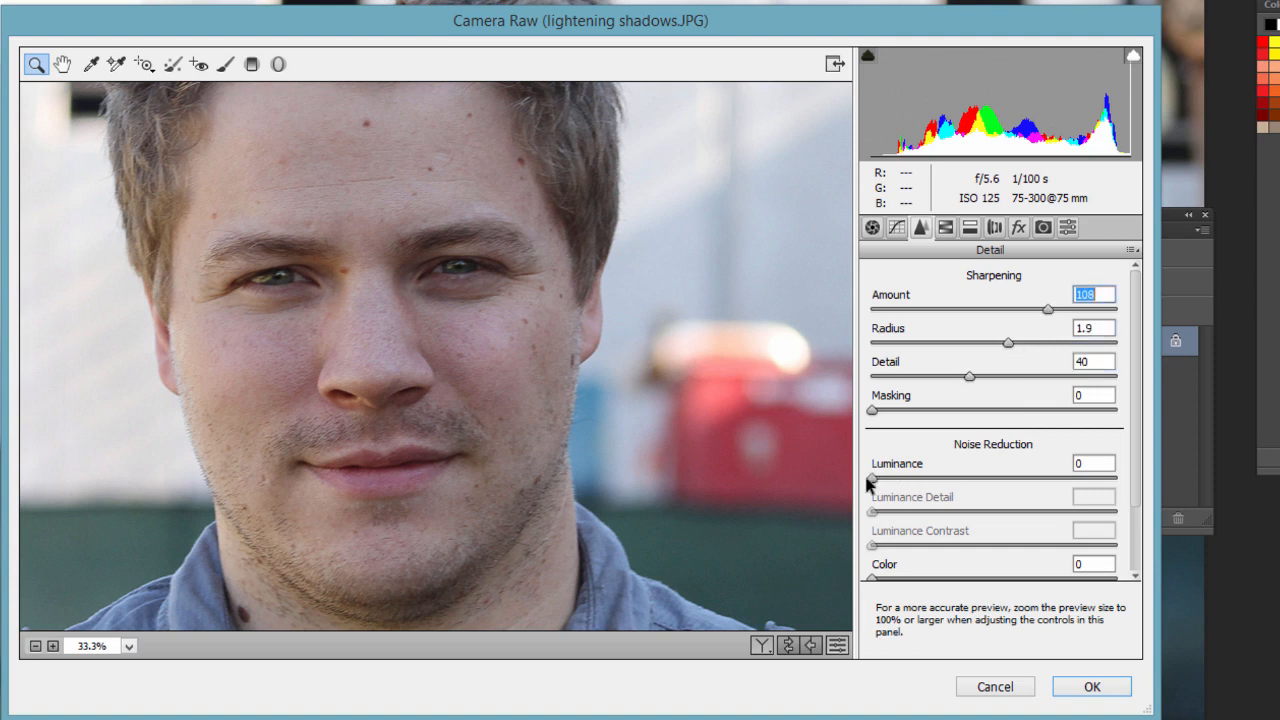
Set the noise reduction to Luminance 18, Luminance Detail 52 and Luminance Contrast 60, leaving Color at 0.
drag(875, 485, 1033, 479)
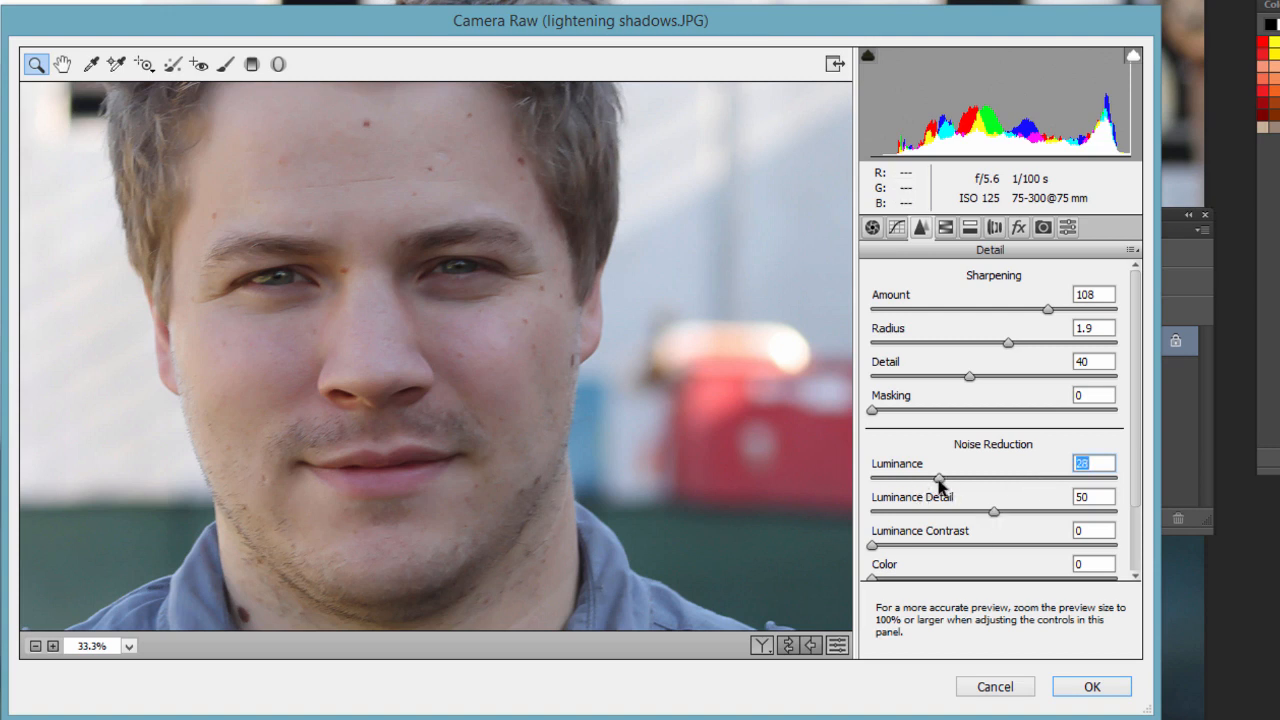
drag(940, 481, 916, 485)
drag(993, 513, 866, 527)
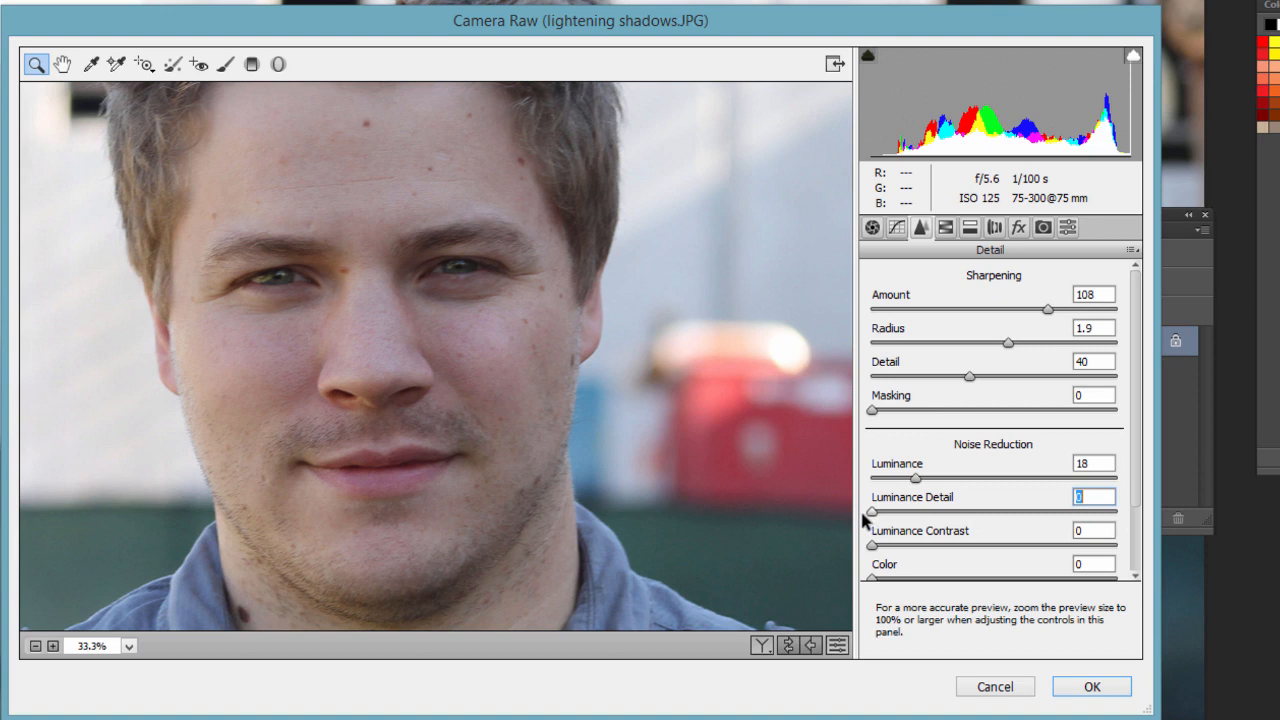
drag(866, 520, 1003, 518)
drag(875, 549, 1020, 562)
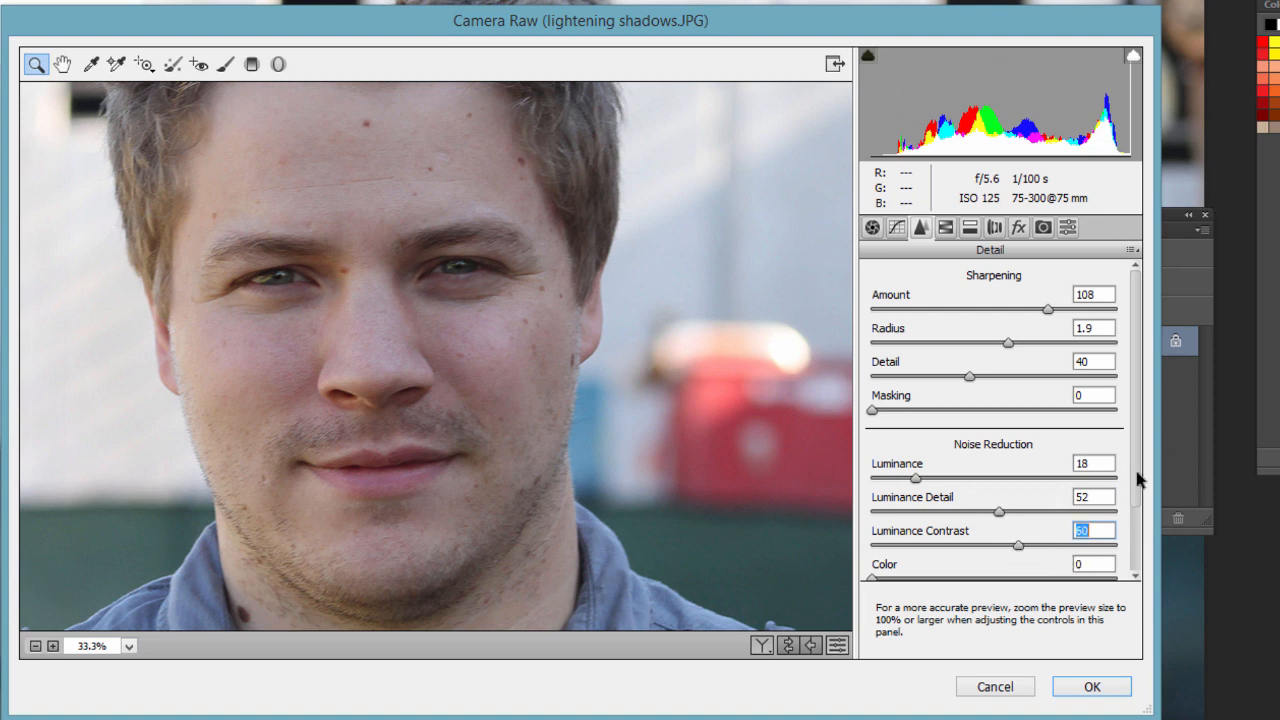
drag(1137, 481, 1136, 572)
drag(875, 497, 838, 503)
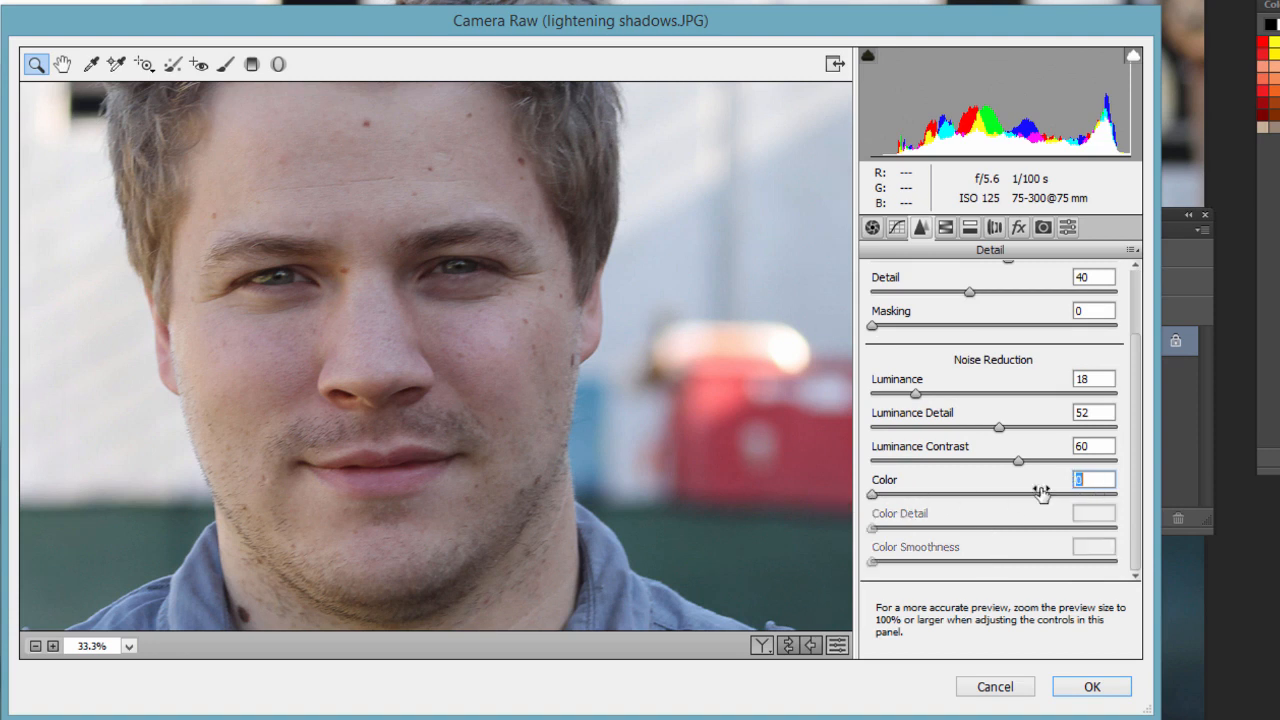
Set sharpening Masking to 21 and noise reduction Luminance to 25, and apply the Camera Raw filter.
scroll(1137, 497, up, 3)
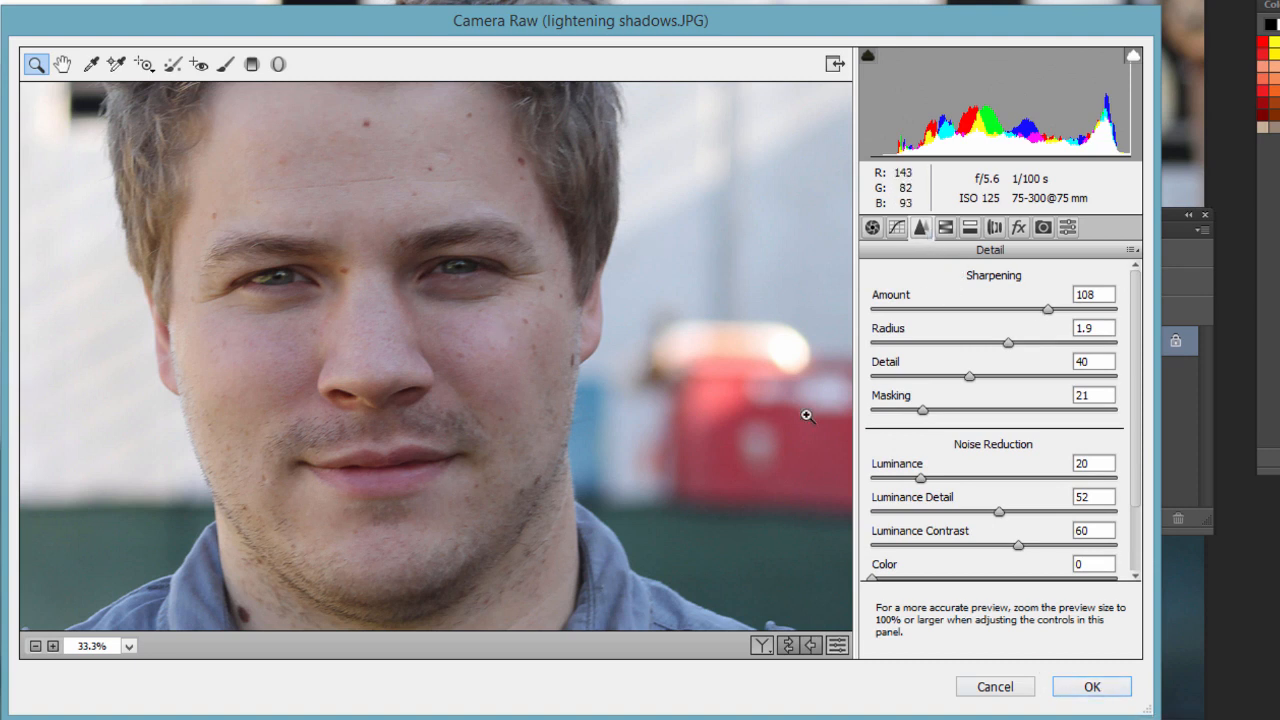
mouse_move(921, 478)
mouse_down()
mouse_move(898, 480)
mouse_move(948, 480)
mouse_move(934, 479)
mouse_up()
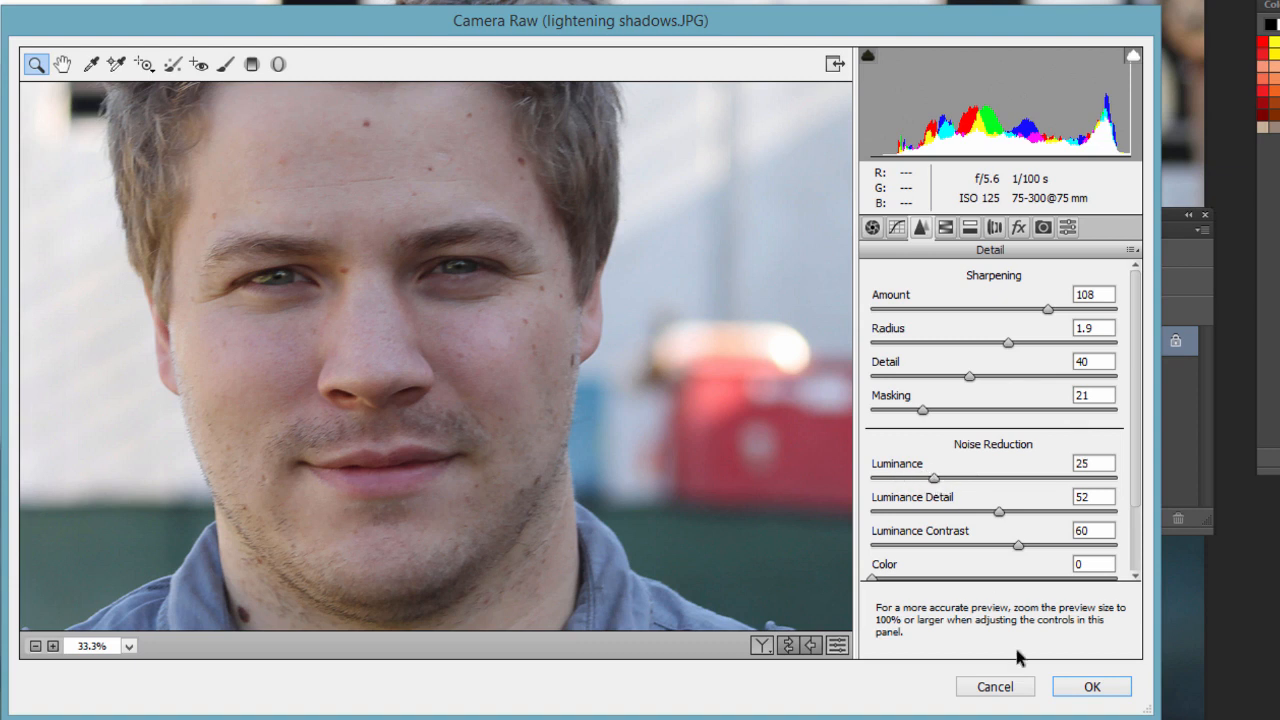
click(1068, 689)
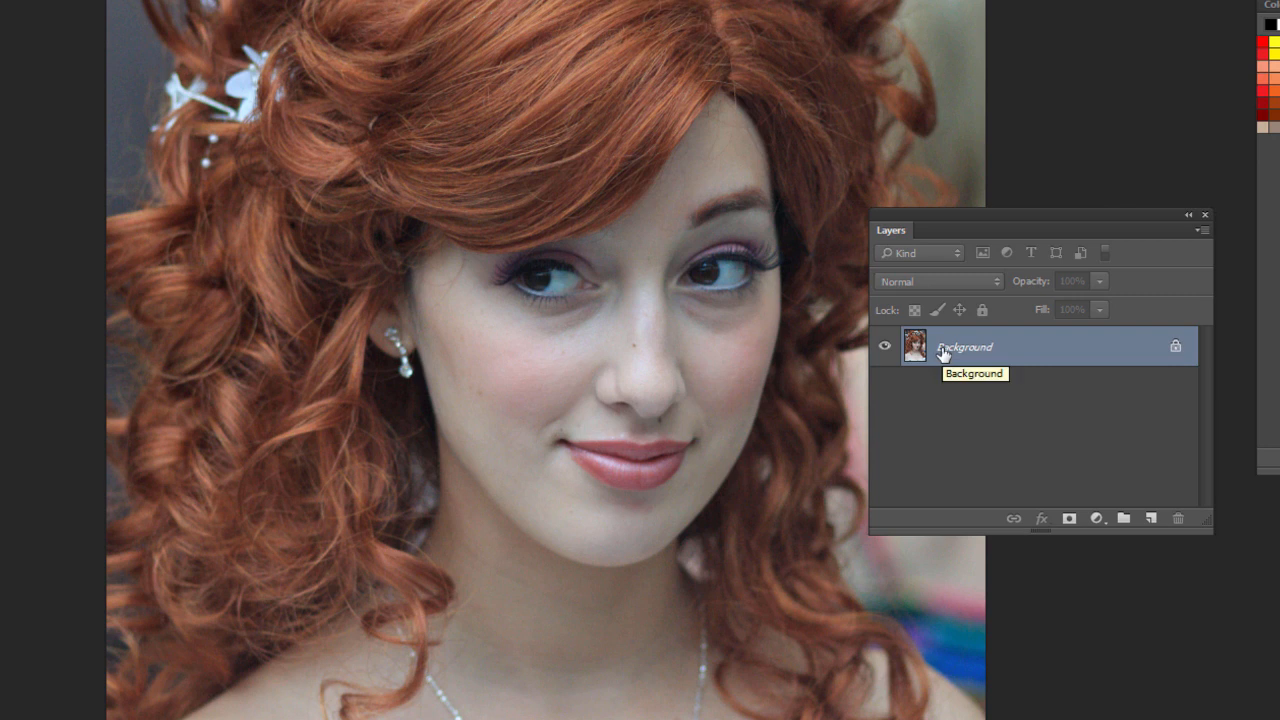
Duplicate the Background layer of princess.jpg and open the copy's Detail settings in the Camera Raw Filter.
key(ctrl+j)
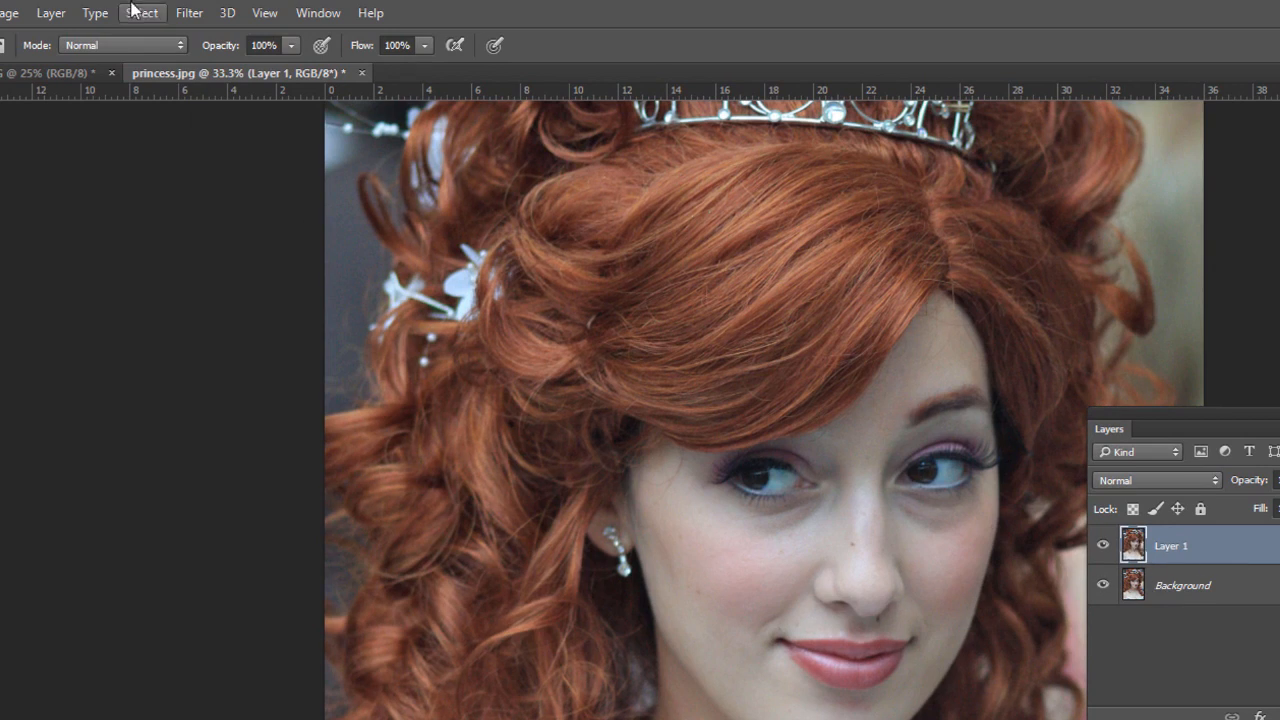
click(181, 18)
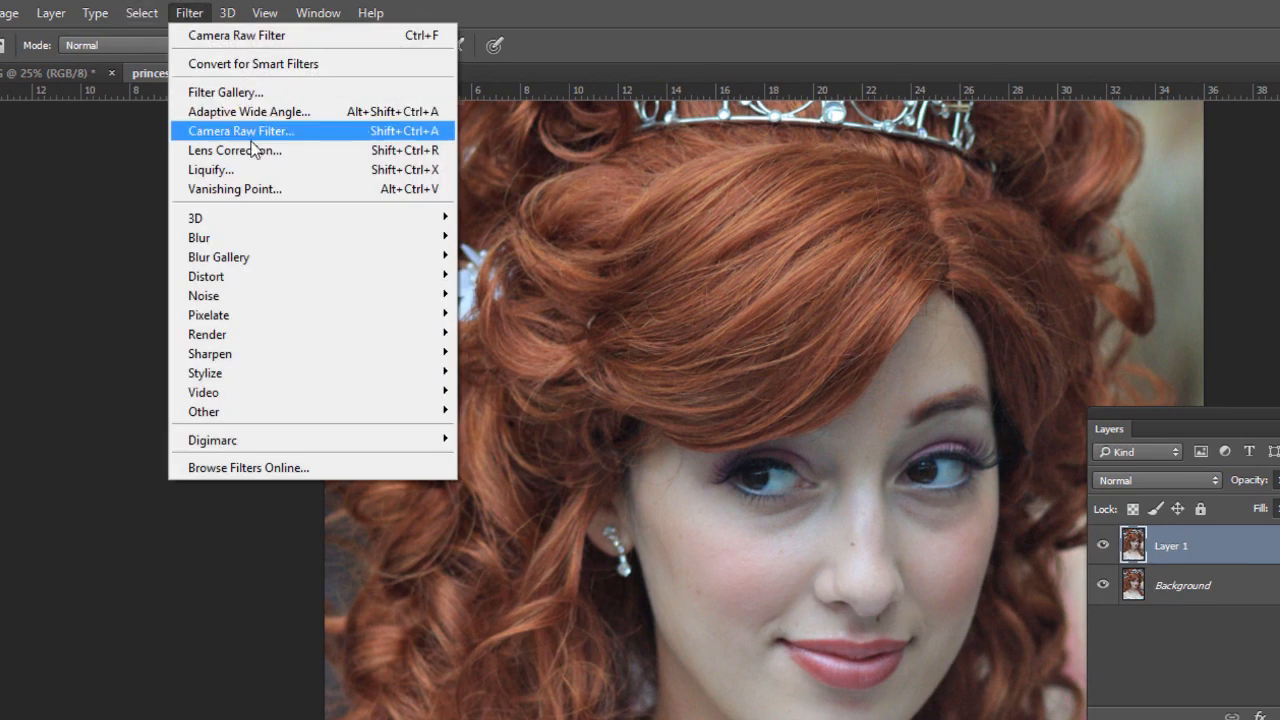
click(245, 137)
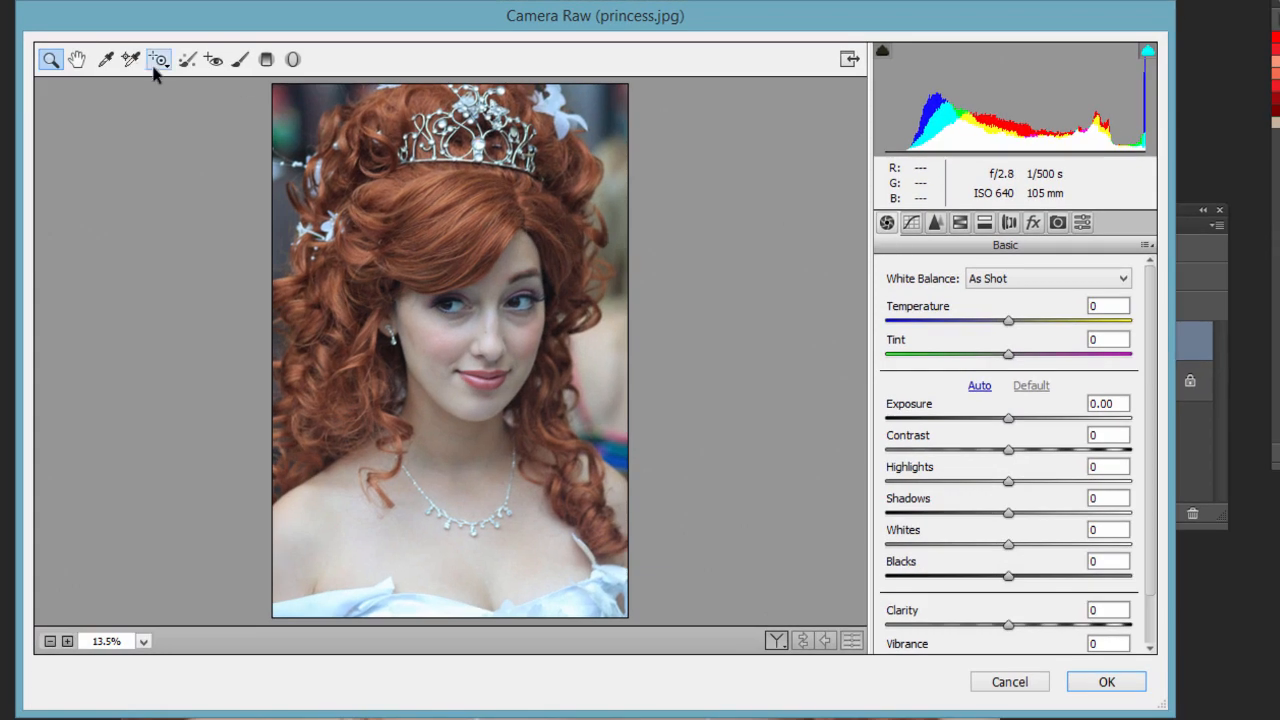
drag(313, 170, 608, 443)
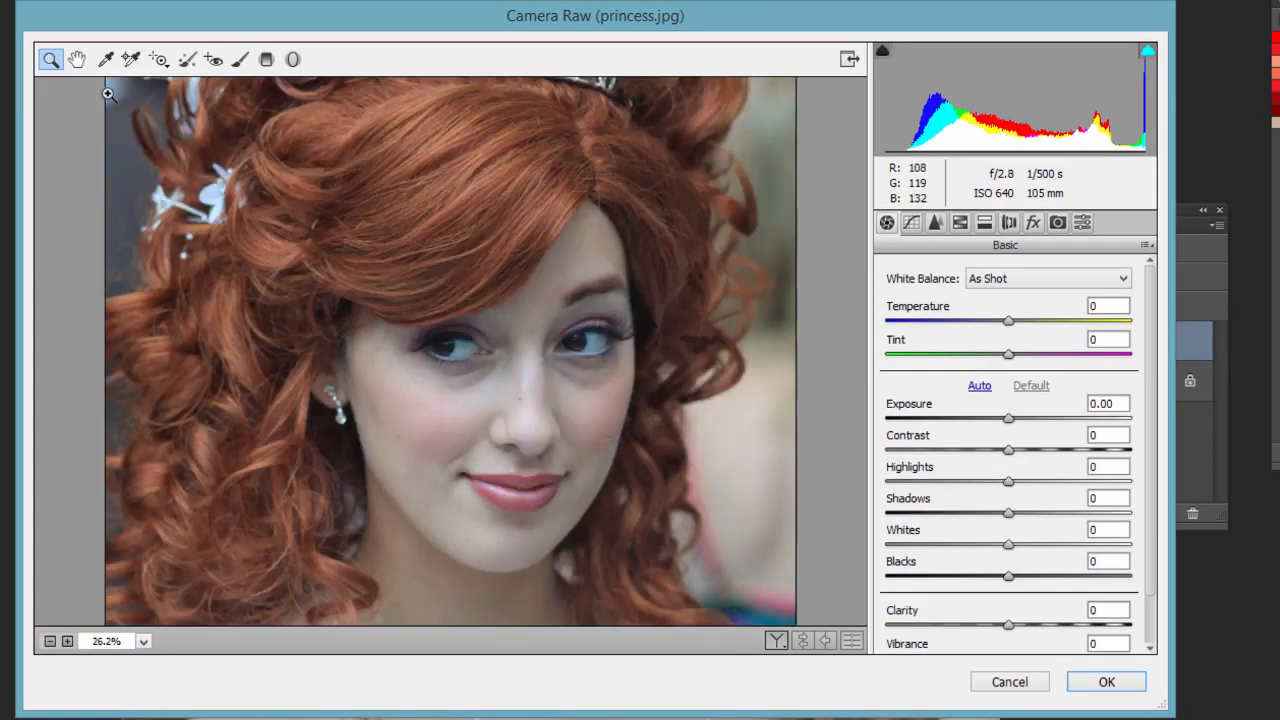
click(936, 223)
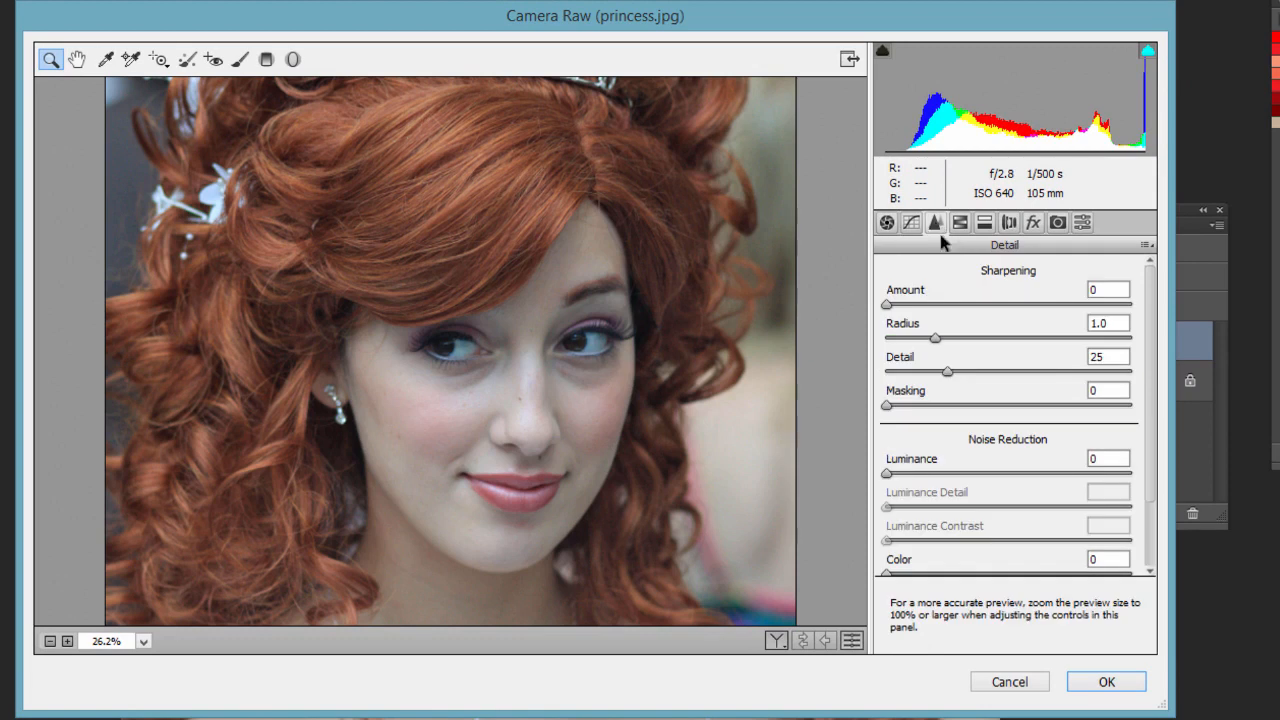
Set the princess photo's sharpening to Amount 114, Radius 1.8 and Detail 38.
drag(887, 304, 976, 307)
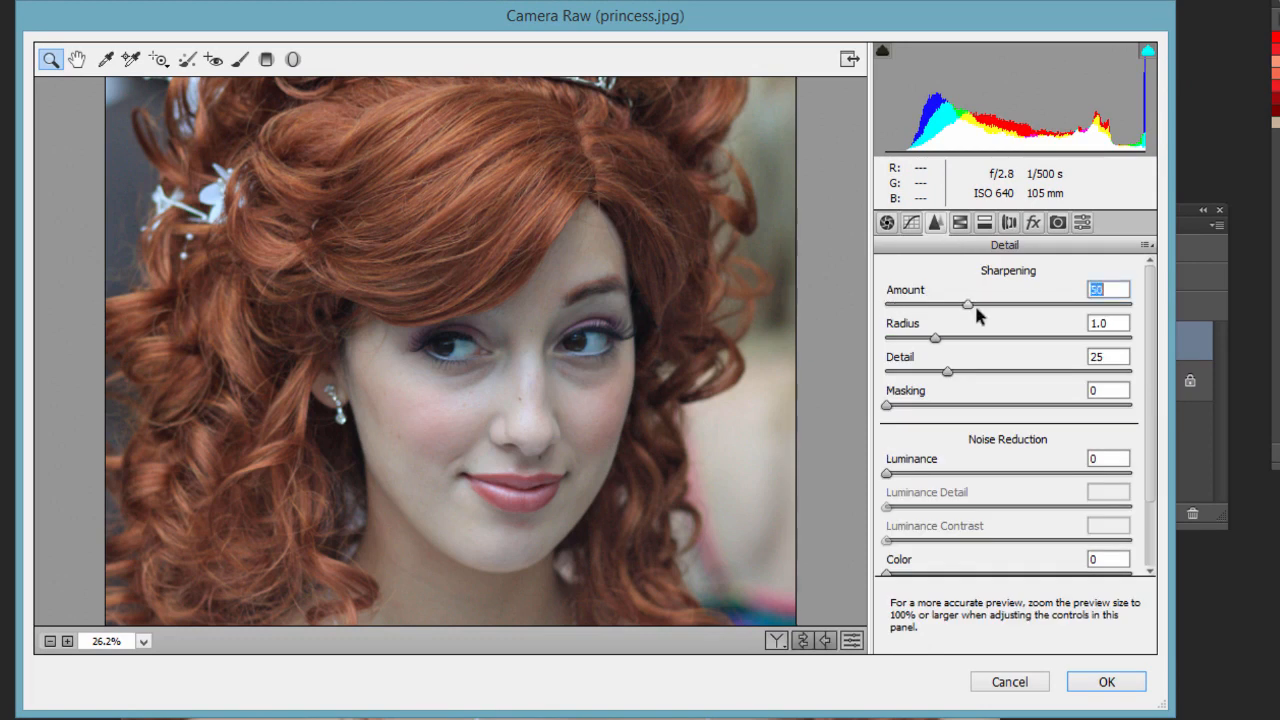
drag(1057, 322, 1063, 320)
mouse_move(1060, 303)
mouse_down()
mouse_move(880, 311)
mouse_move(1064, 309)
mouse_up()
drag(935, 337, 1022, 340)
drag(947, 371, 1038, 375)
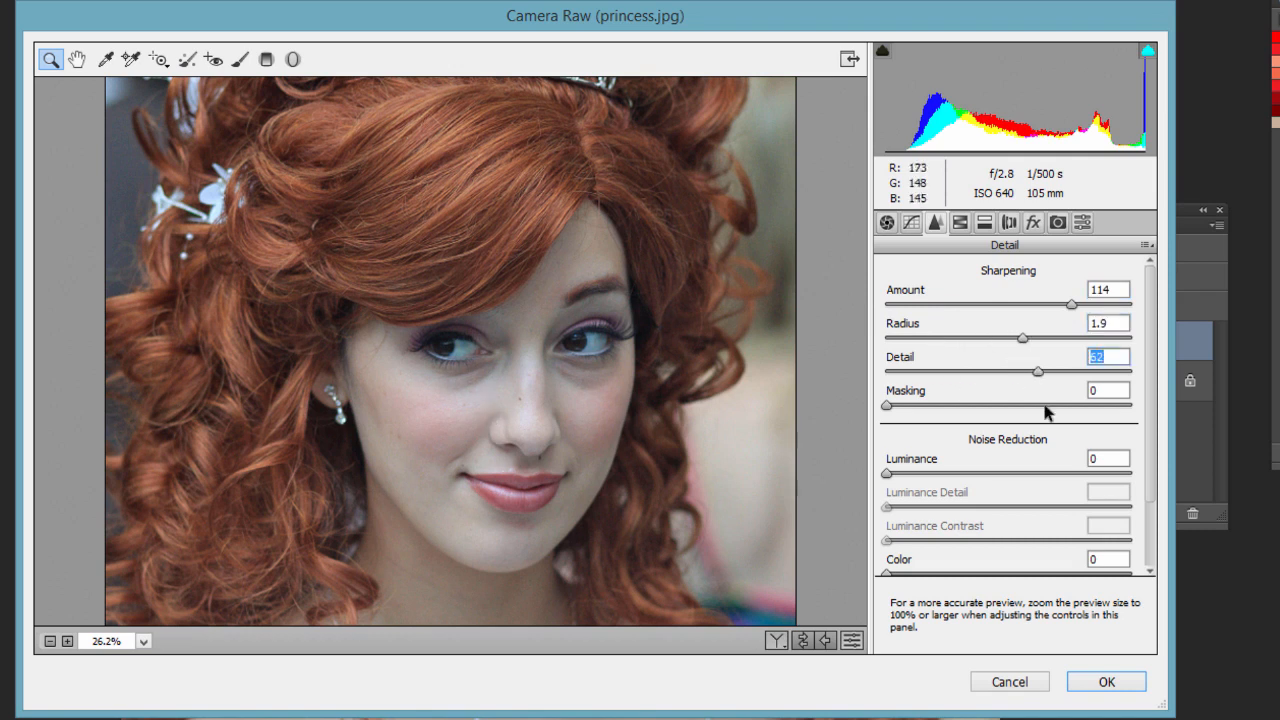
drag(1038, 371, 1008, 343)
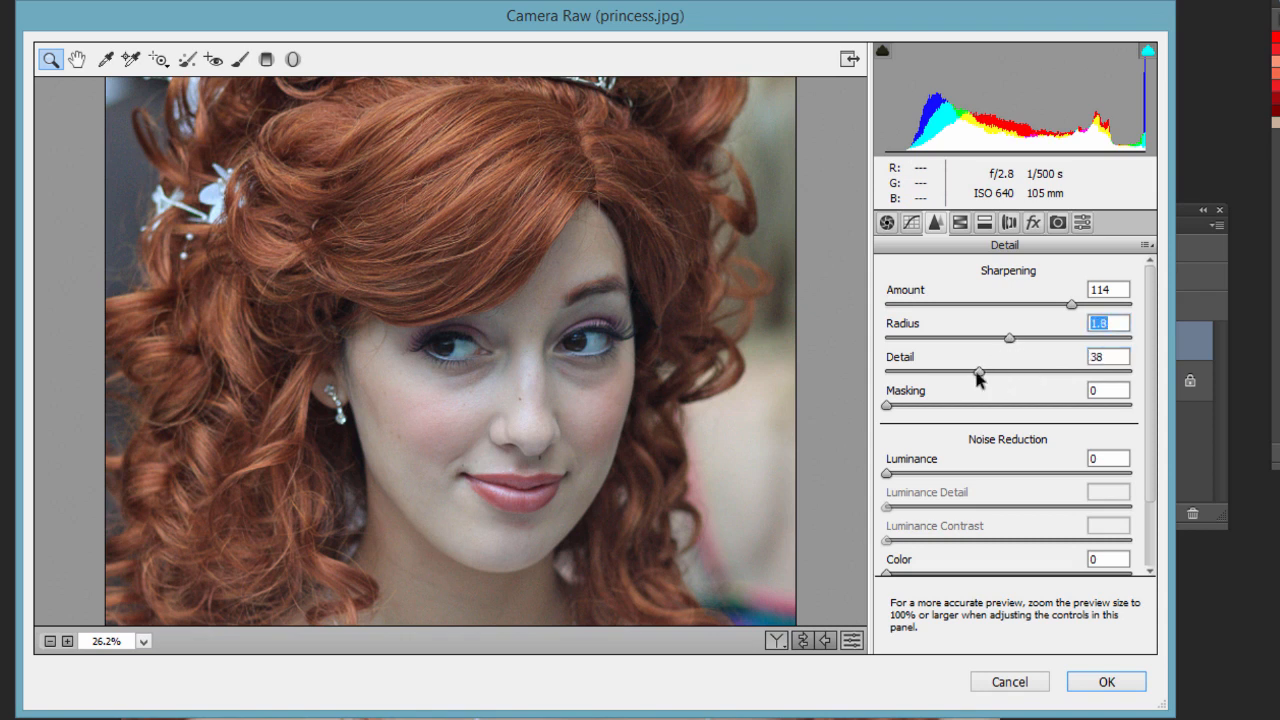
click(977, 370)
Raise the sharpening Radius and Masking slightly, add light Luminance noise reduction, and apply the filter.
drag(1016, 343, 1040, 342)
mouse_move(888, 408)
mouse_down()
mouse_move(959, 408)
mouse_move(895, 407)
mouse_move(905, 410)
mouse_up()
drag(891, 477, 928, 478)
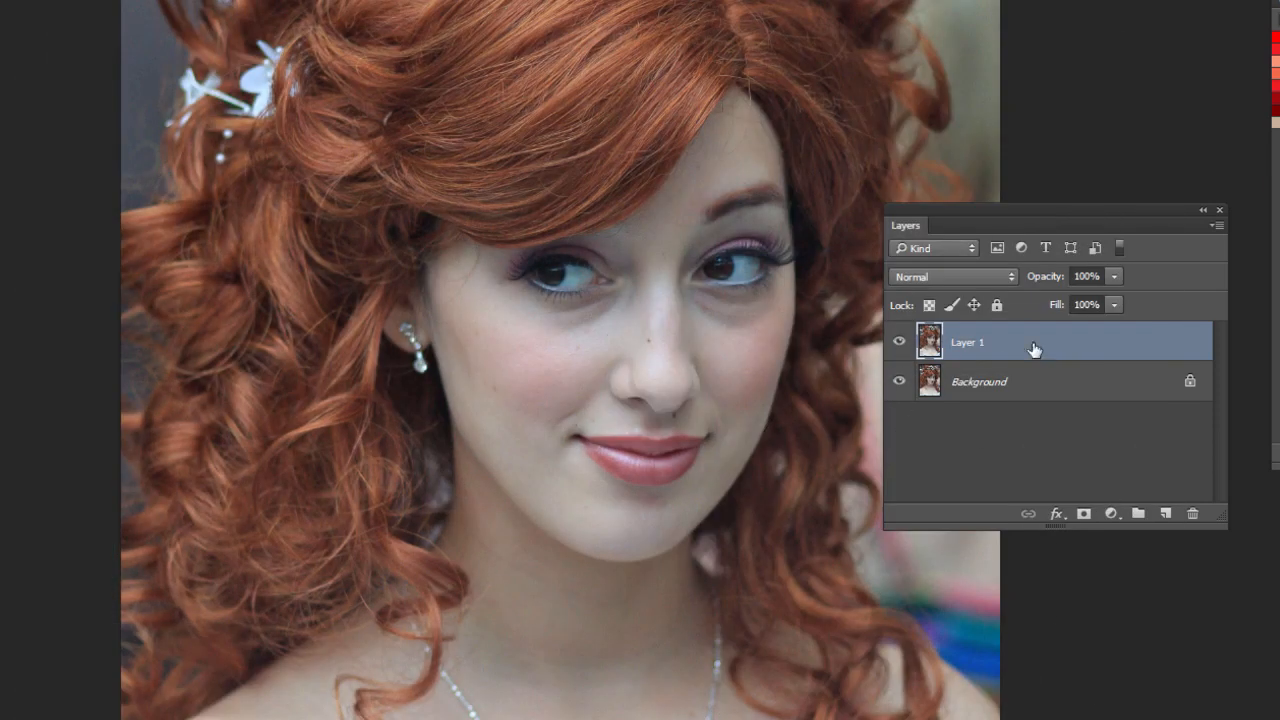
Toggle the visibility of Layer 1 to compare the princess photo before and after sharpening.
click(899, 343)
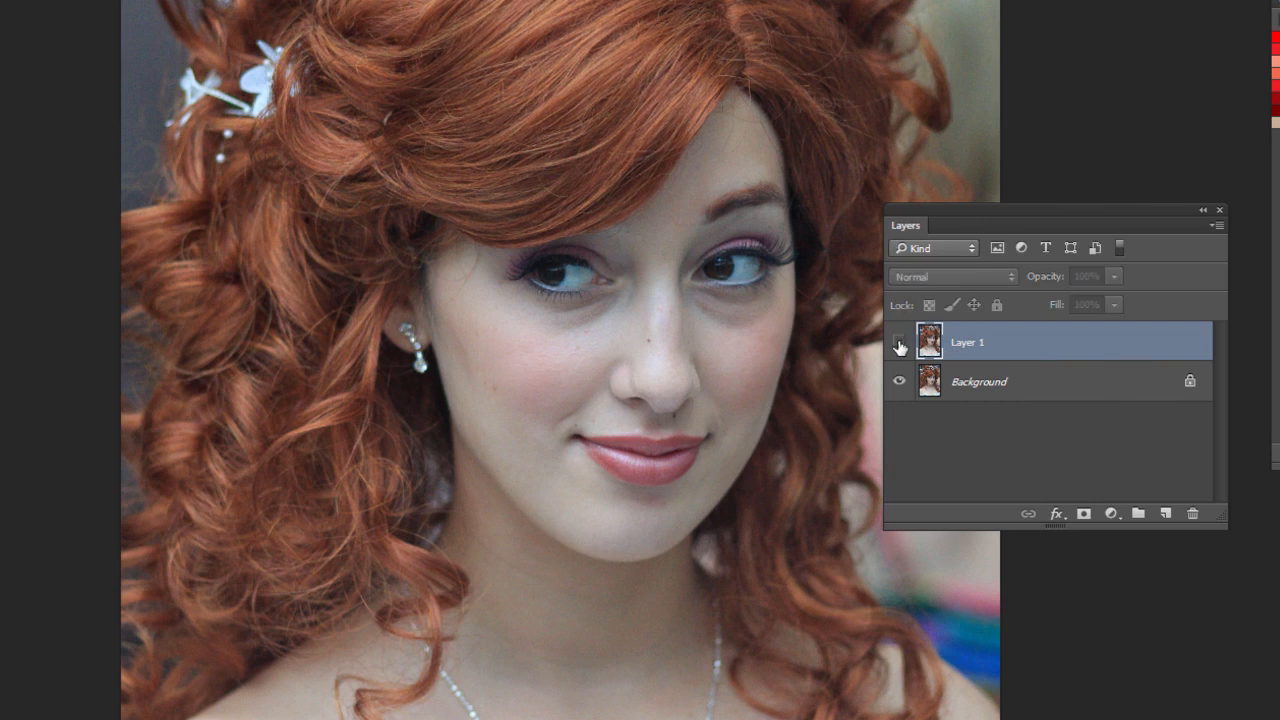
click(899, 343)
click(899, 343)
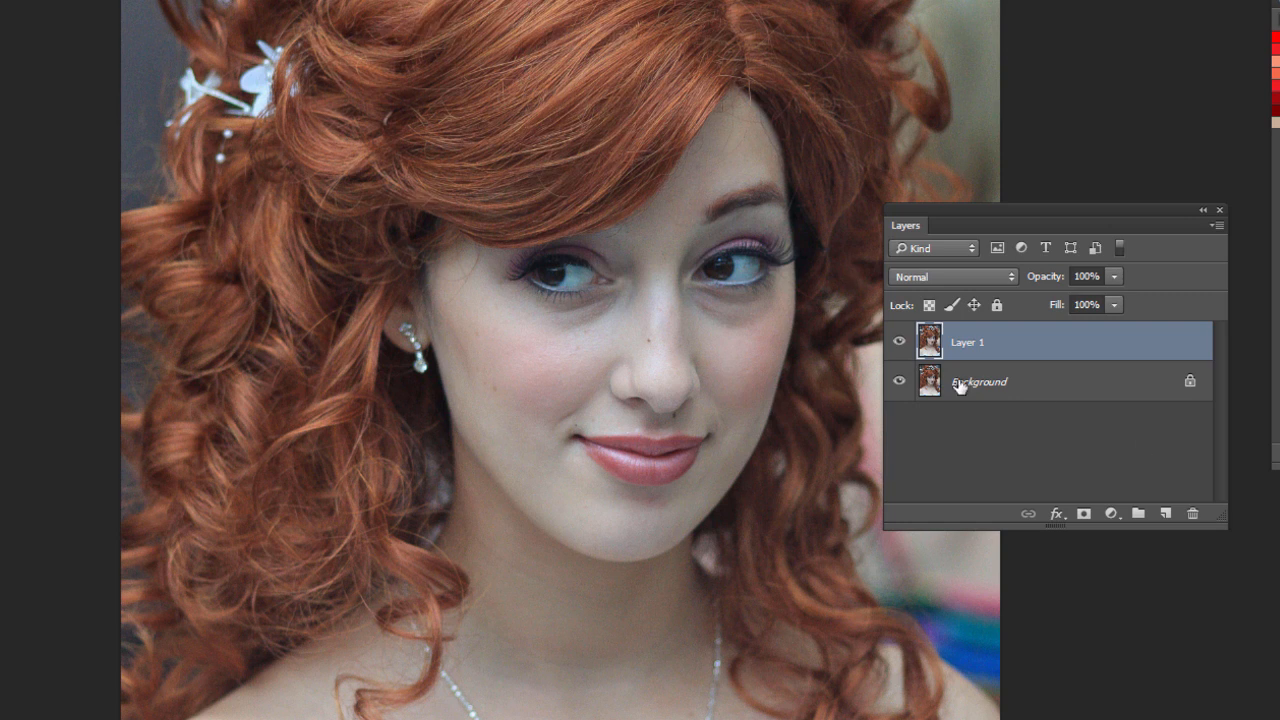
click(899, 343)
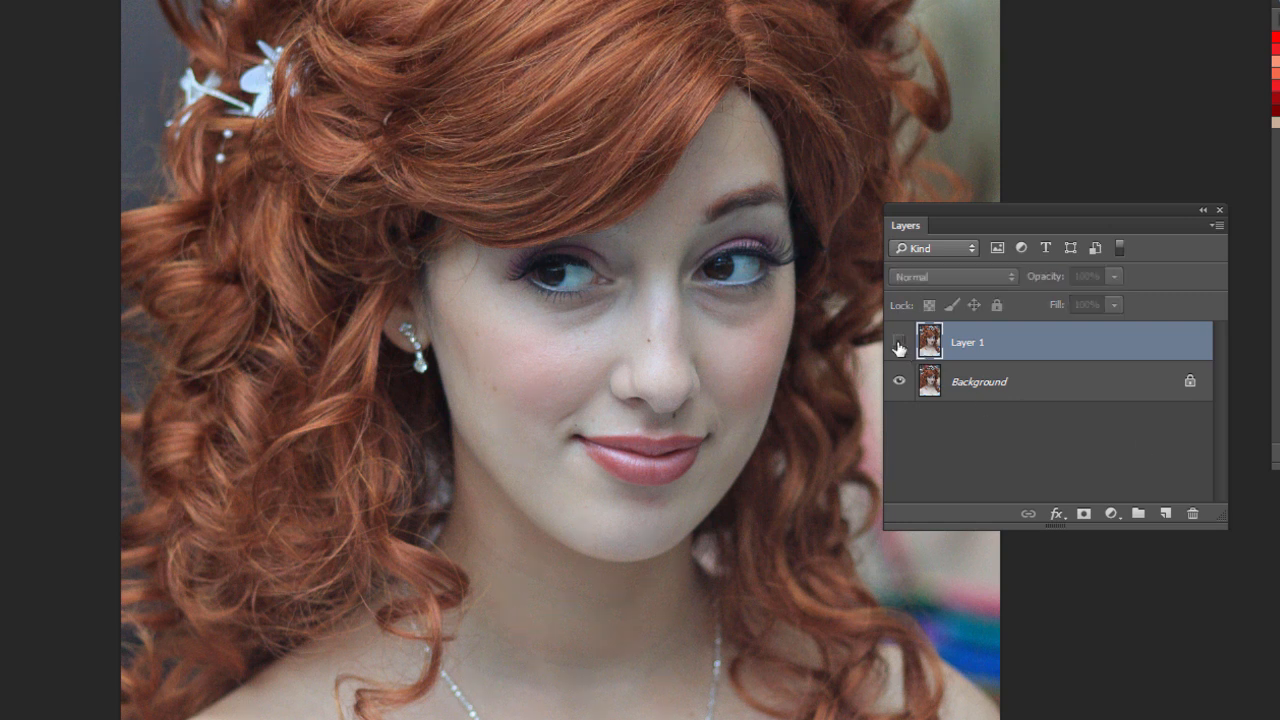
click(899, 343)
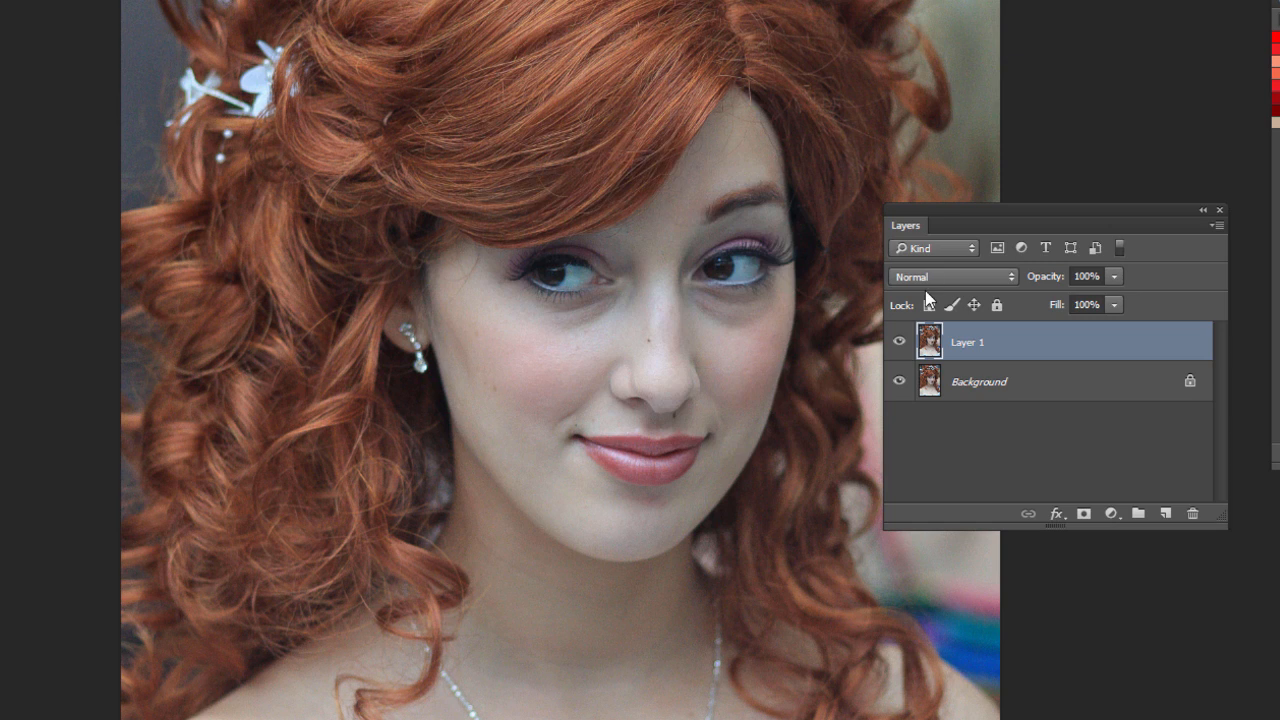
Add a black layer mask to Layer 1 and make white the foreground color.
click(1084, 515)
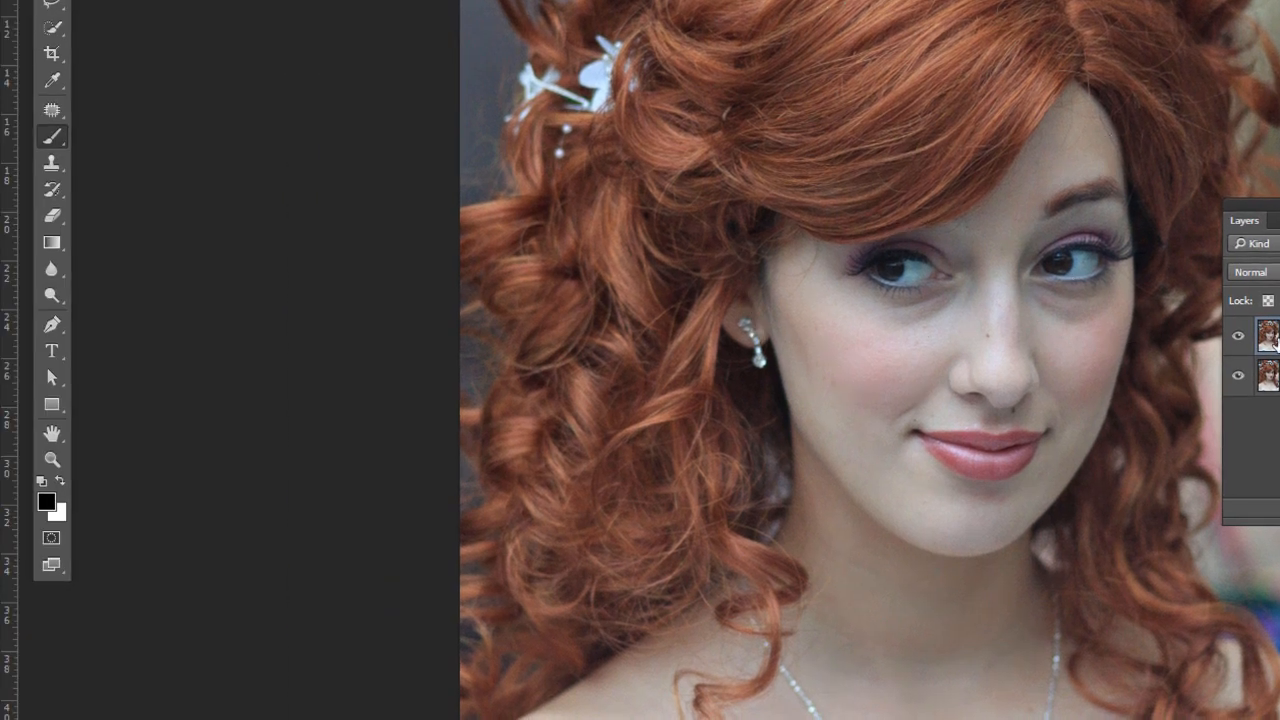
click(59, 481)
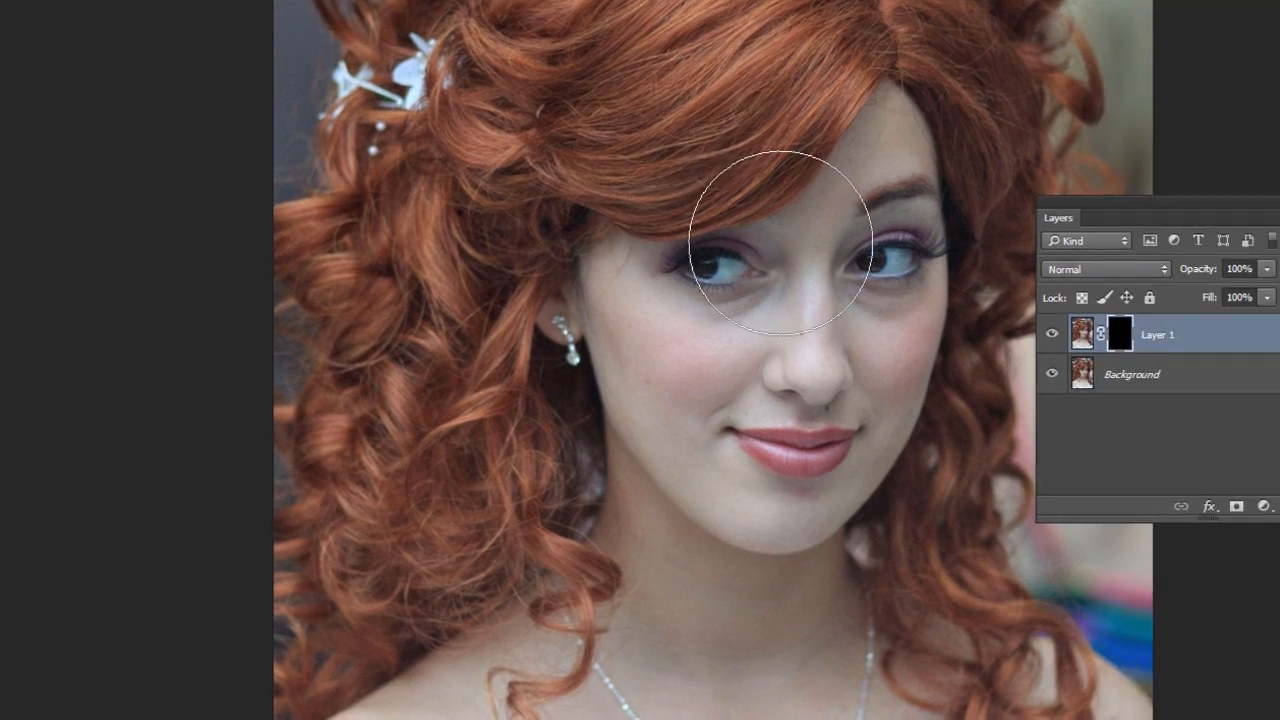
Paint white with a smaller brush on Layer 1's mask over the woman's hair to reveal the sharpening there.
key(bracketleft)
key(bracketleft)
key(bracketleft)
key(bracketleft)
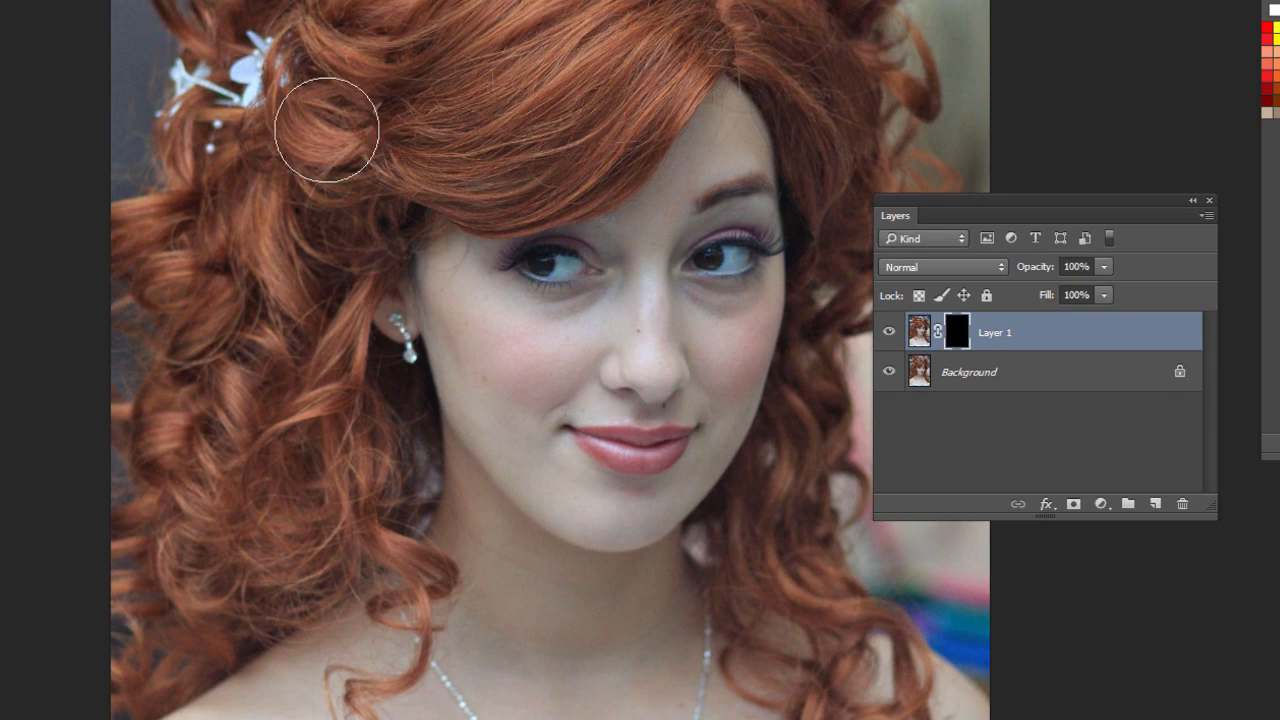
mouse_move(298, 320)
mouse_down()
mouse_move(644, 242)
mouse_move(543, 263)
mouse_move(533, 245)
mouse_move(728, 250)
mouse_move(682, 255)
mouse_move(662, 331)
mouse_up()
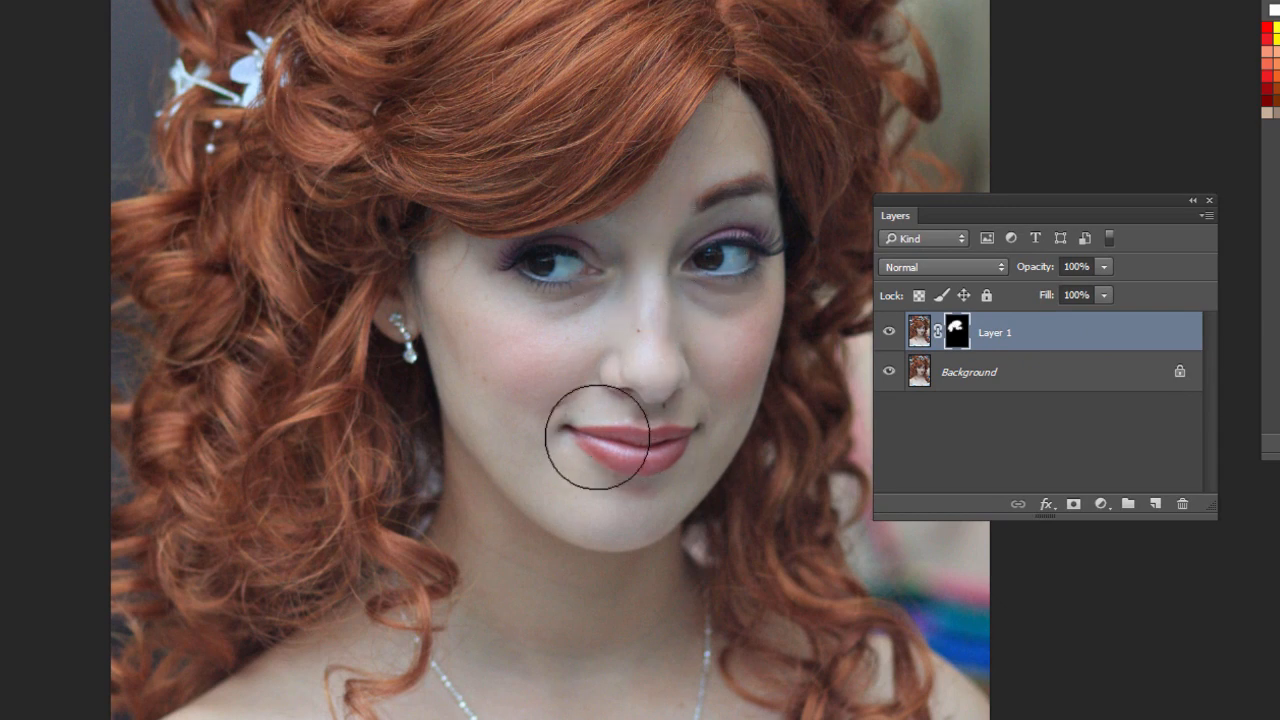